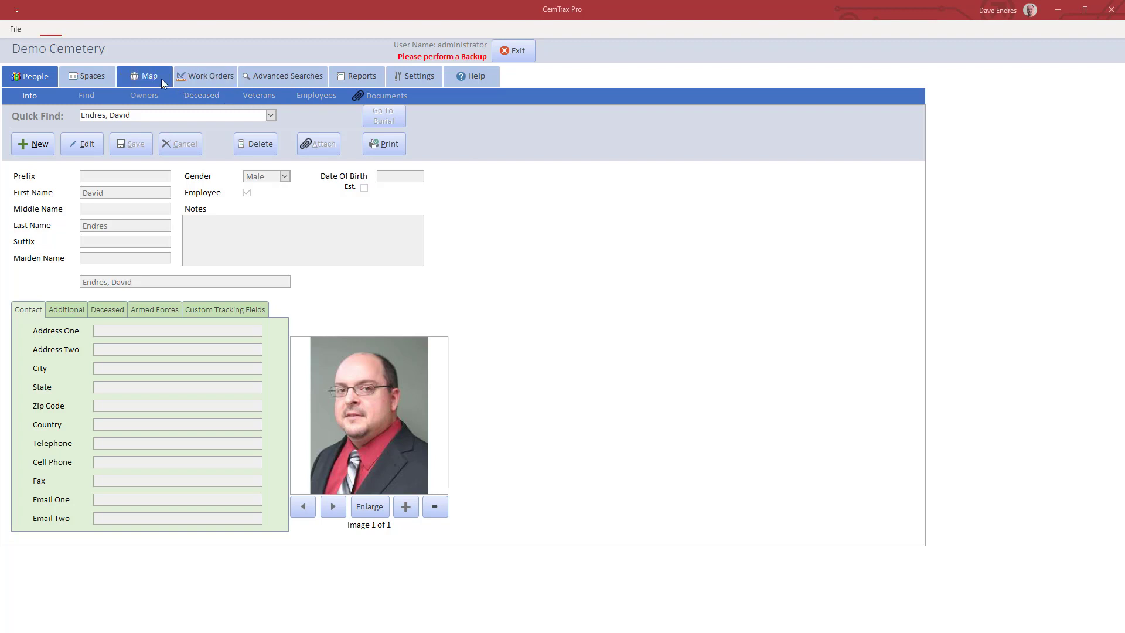
- Open the cemetery map and view the details of the space at West, Block 1, Row 1, Space 3
click(146, 76)
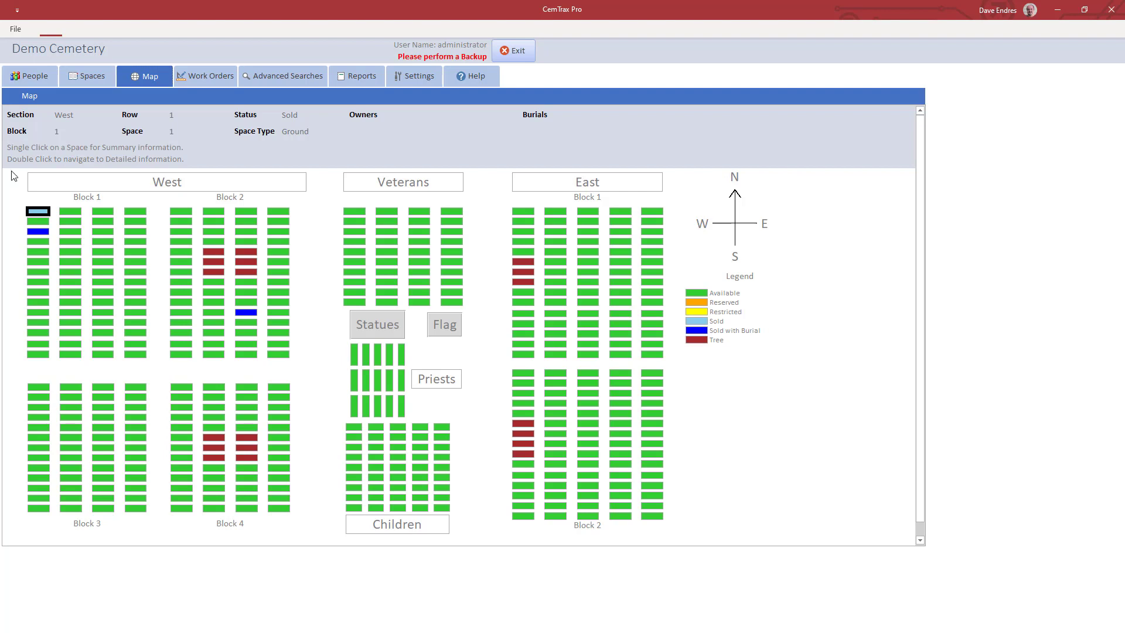
click(39, 230)
double_click(37, 231)
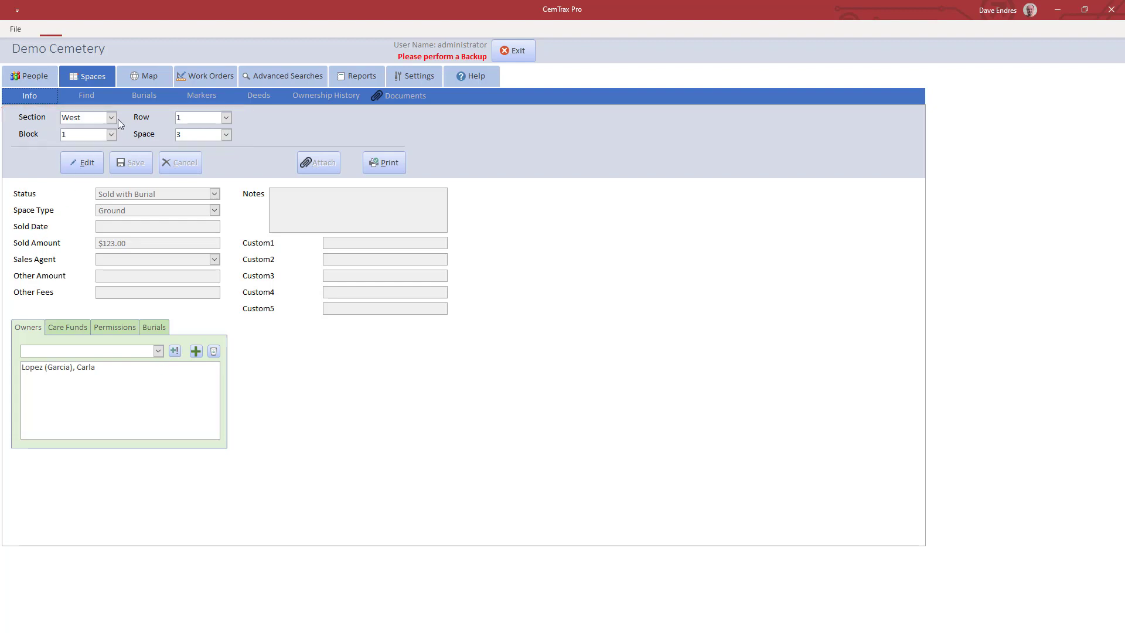
- Open the space at West, Block 3, Row 2, Space 1 from the map and set its status to Sold
click(160, 79)
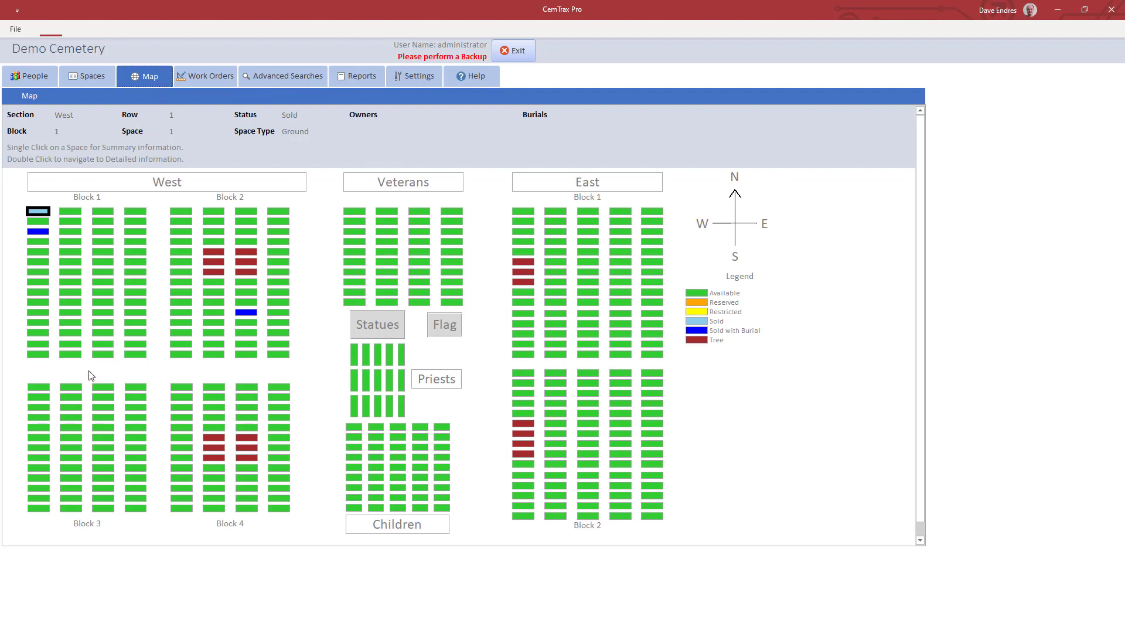
double_click(73, 387)
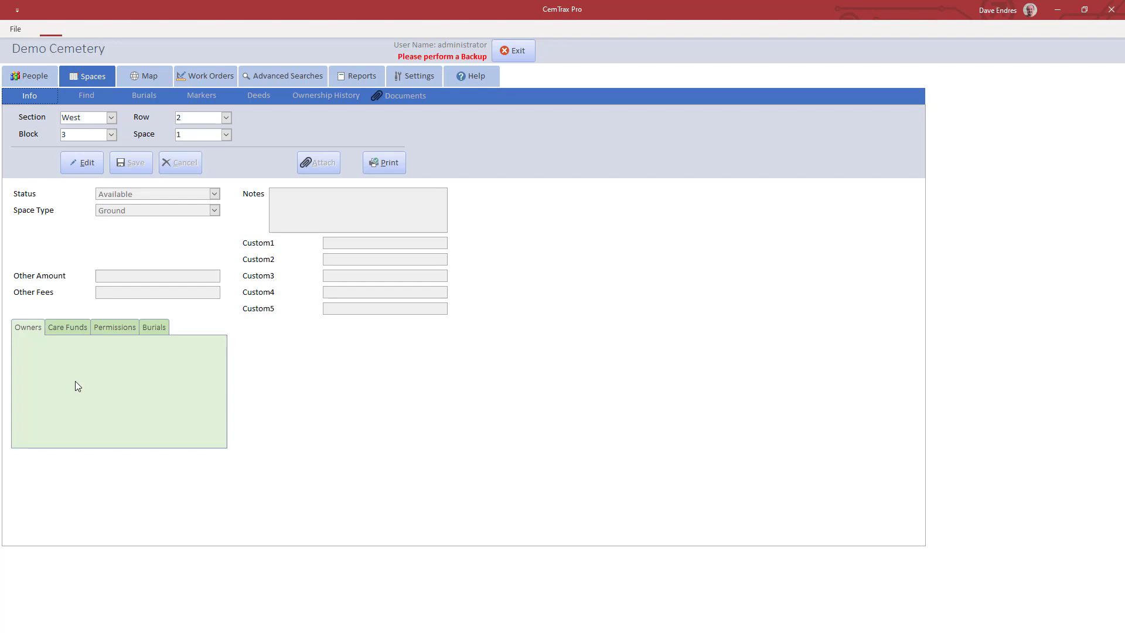
click(81, 163)
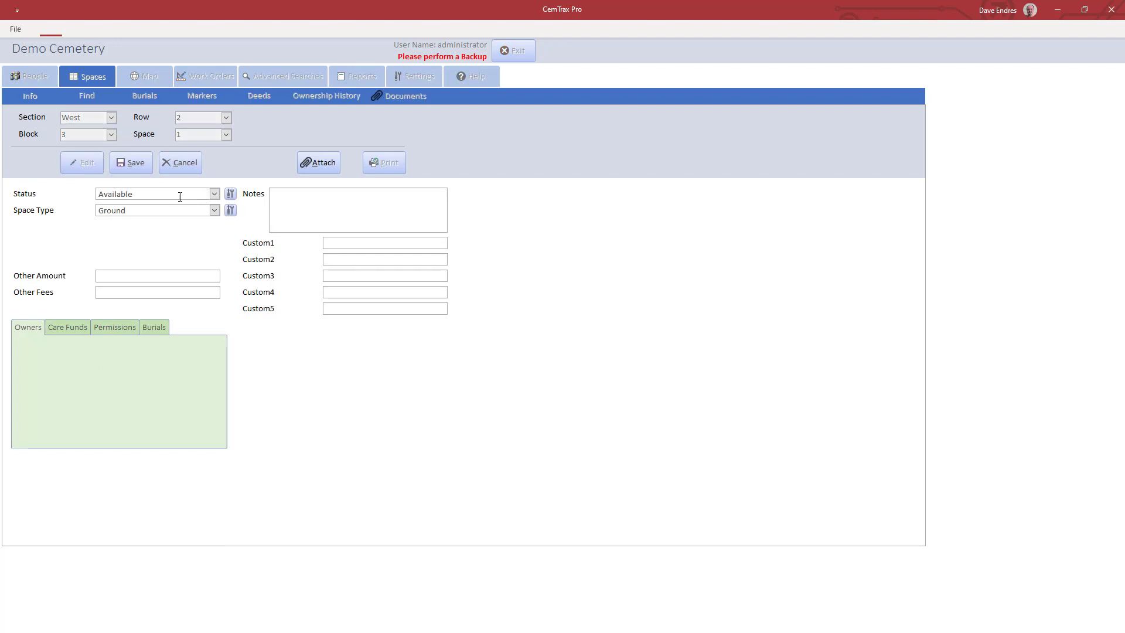
click(213, 194)
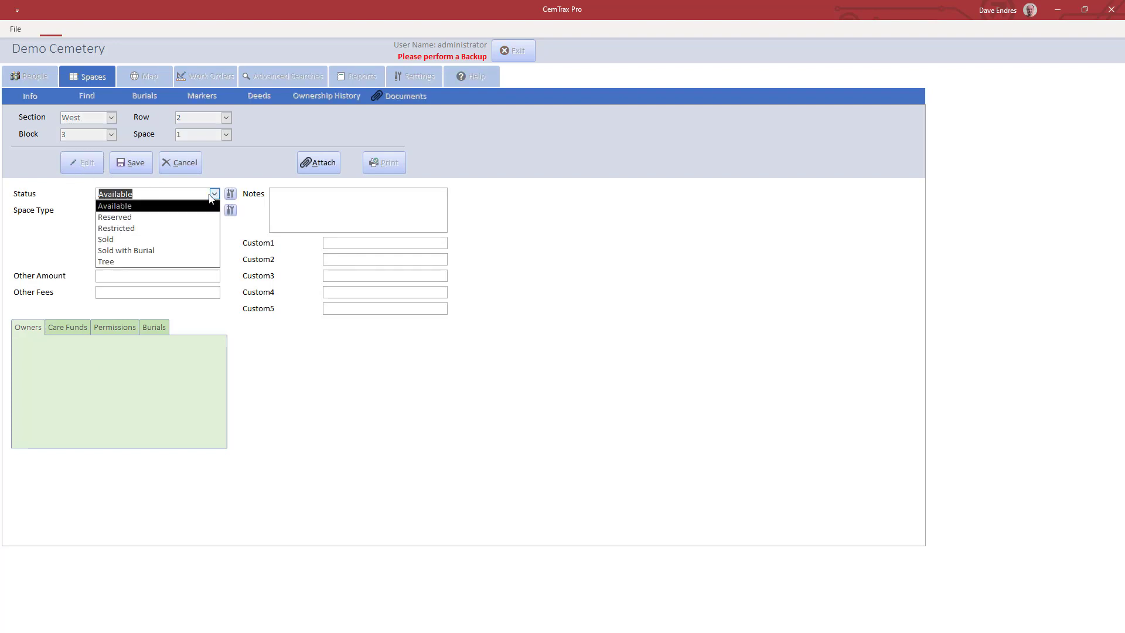
click(185, 240)
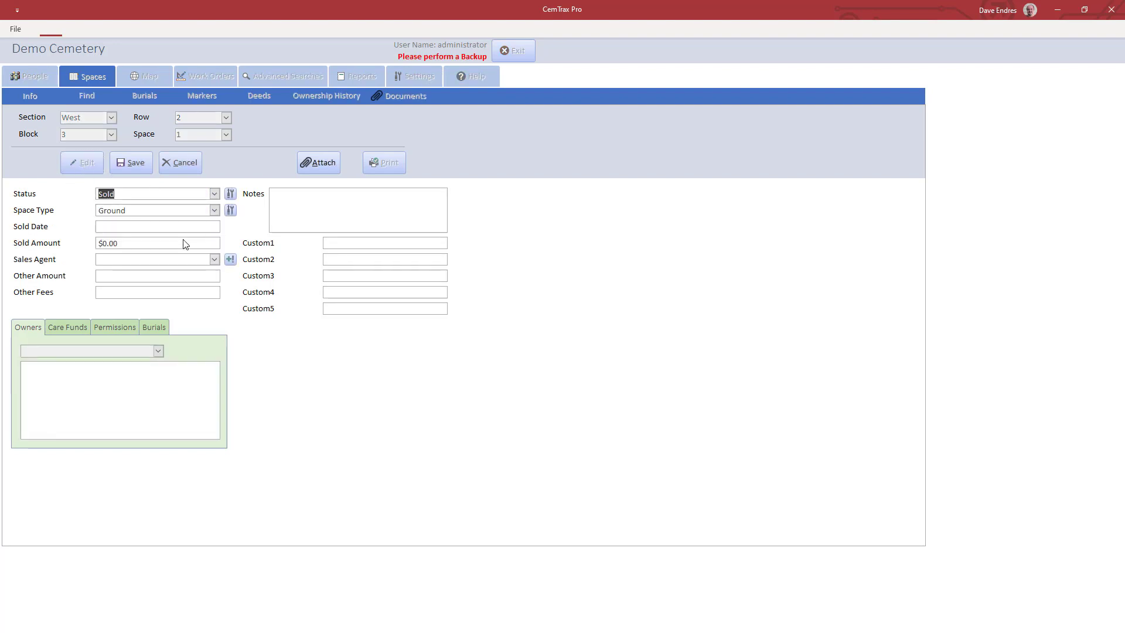
- Give Space 1 a sold date of 1/1/2010 and a sold amount of $300, and save the record
click(164, 226)
text(1/1/2010)
key(Tab)
text(300)
key(Tab)
click(141, 163)
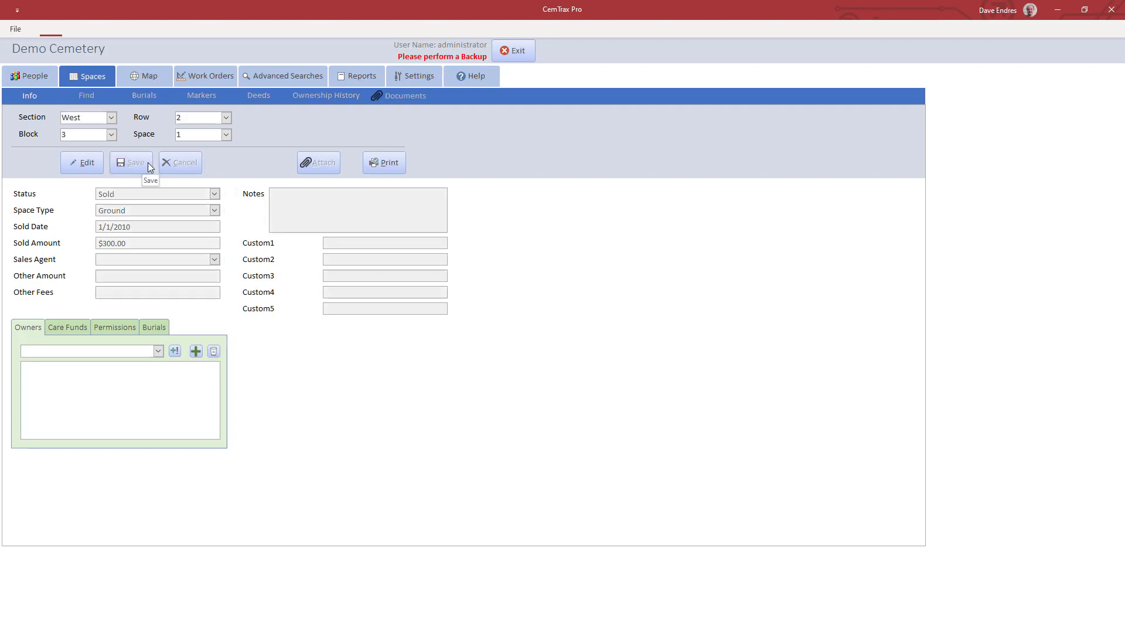
- Switch to Space 2 in the same row and set its status to Sold
click(226, 135)
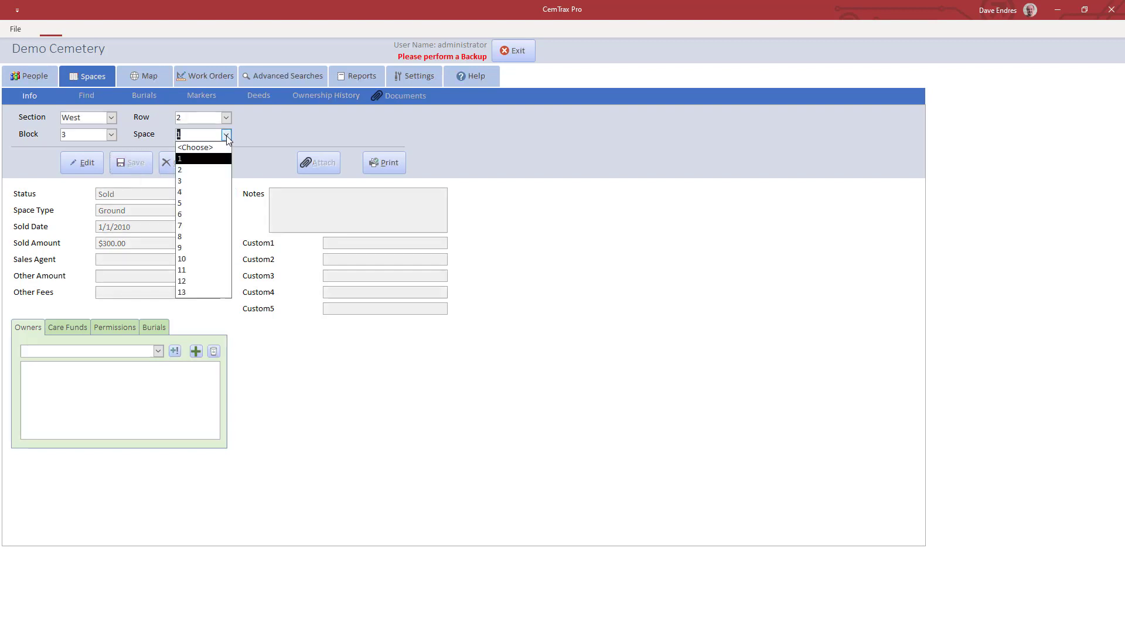
click(212, 168)
click(93, 163)
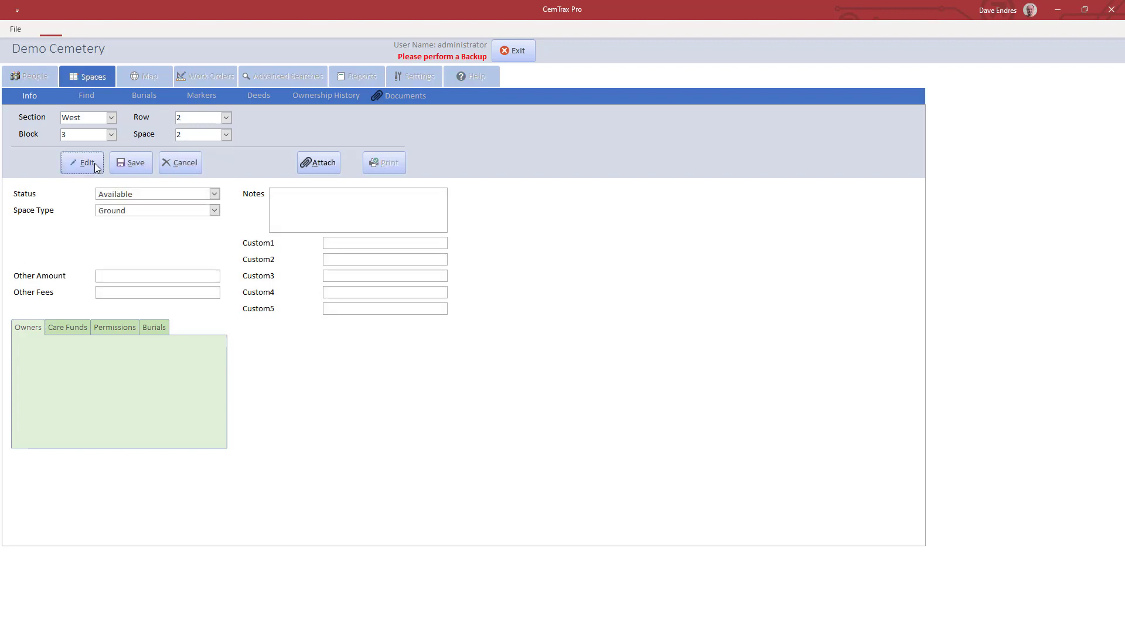
click(214, 194)
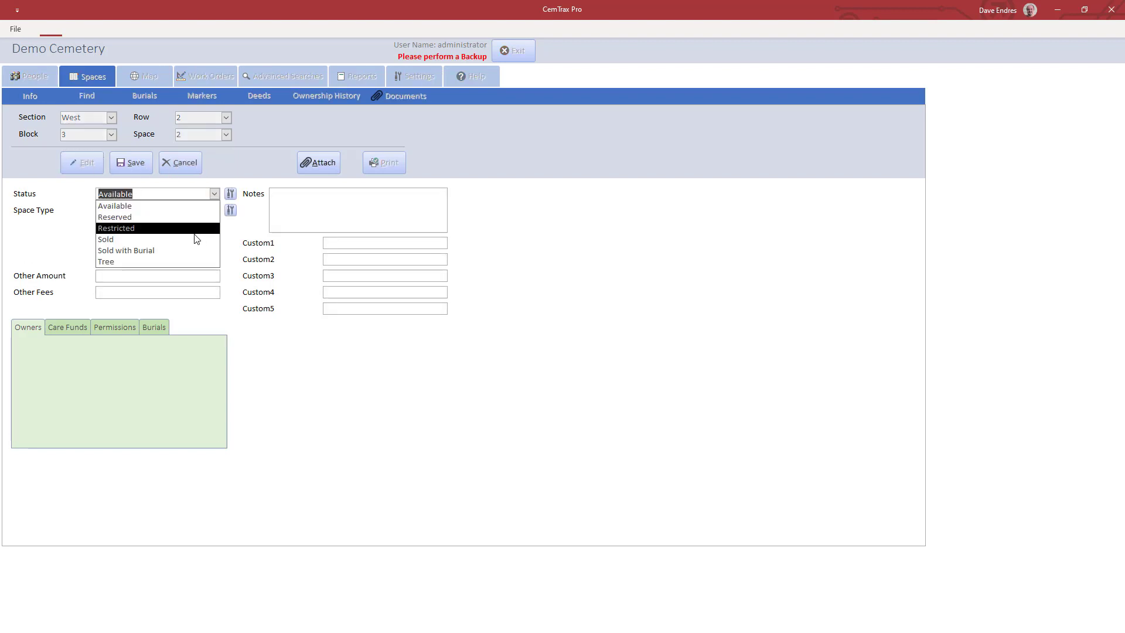
click(196, 239)
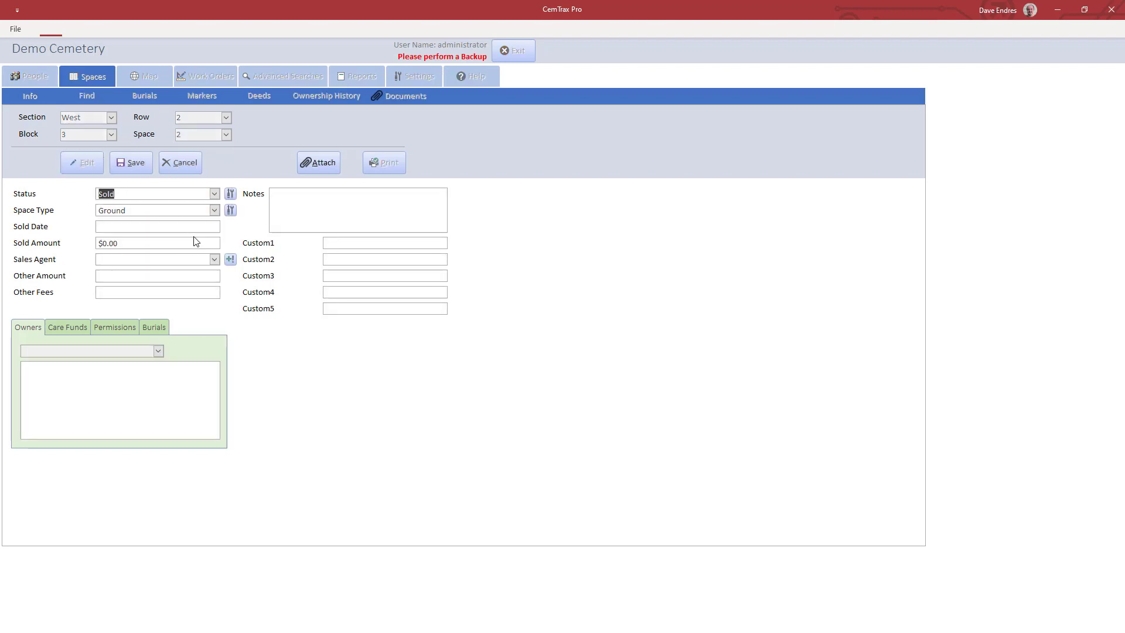
- Enter the sold date 1/1/2010 and sold amount $300 for Space 2, and save the record
click(165, 228)
text(1/1/2010)
key(Tab)
text(300)
key(Tab)
click(126, 164)
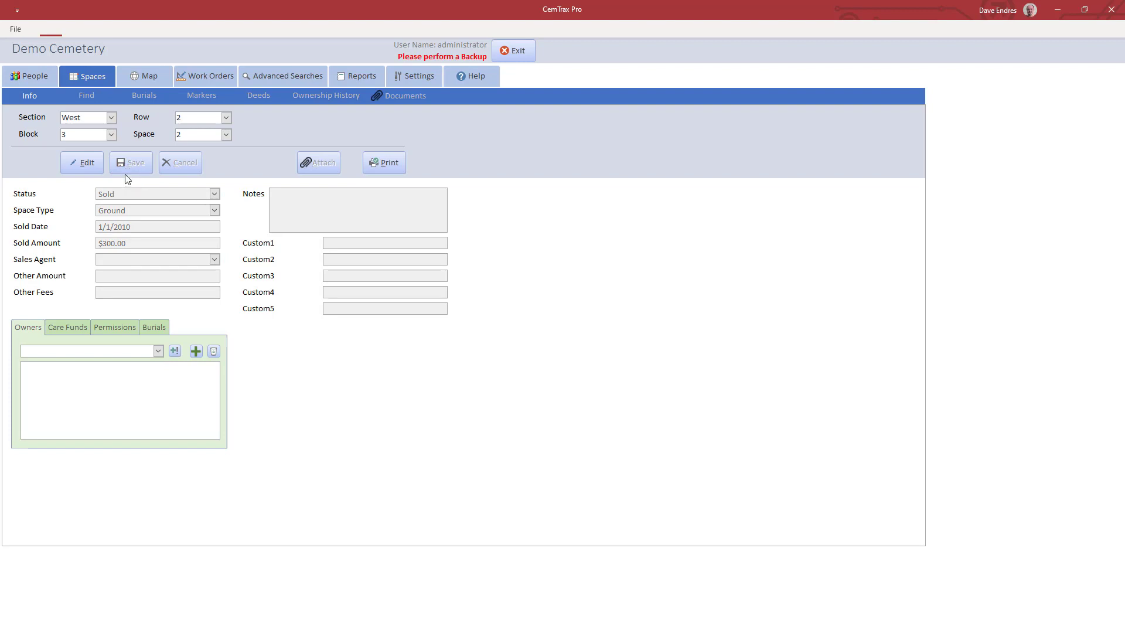
- Add the fifth person in the people list as the owner of Space 2
click(158, 350)
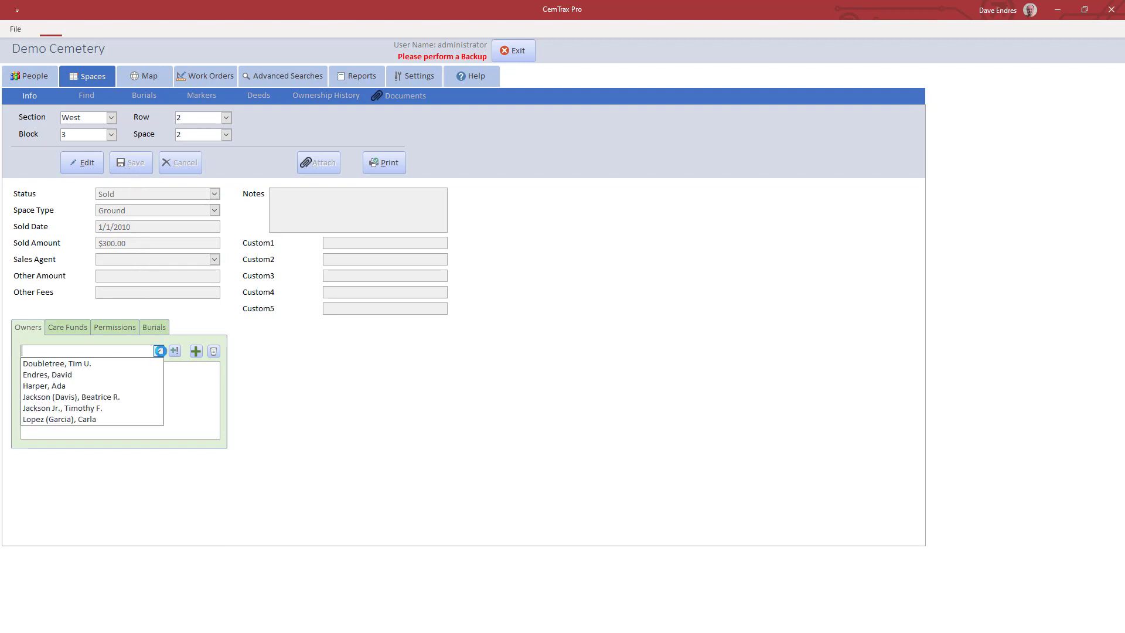
click(140, 407)
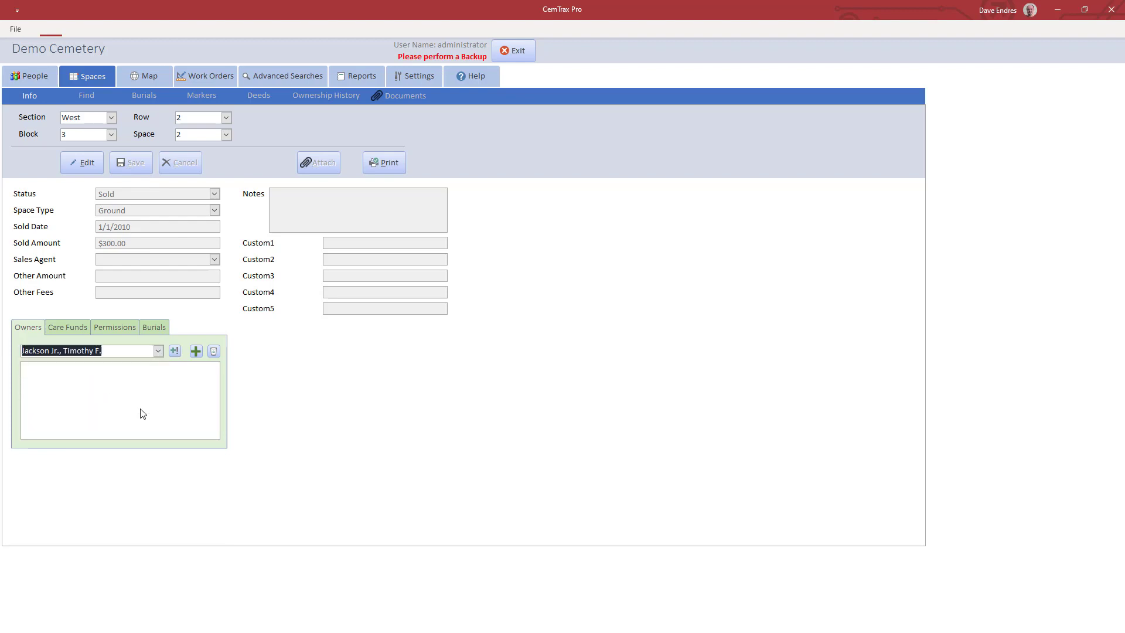
click(195, 353)
- Switch back to Space 1 and add the same person as its owner
click(226, 139)
click(216, 157)
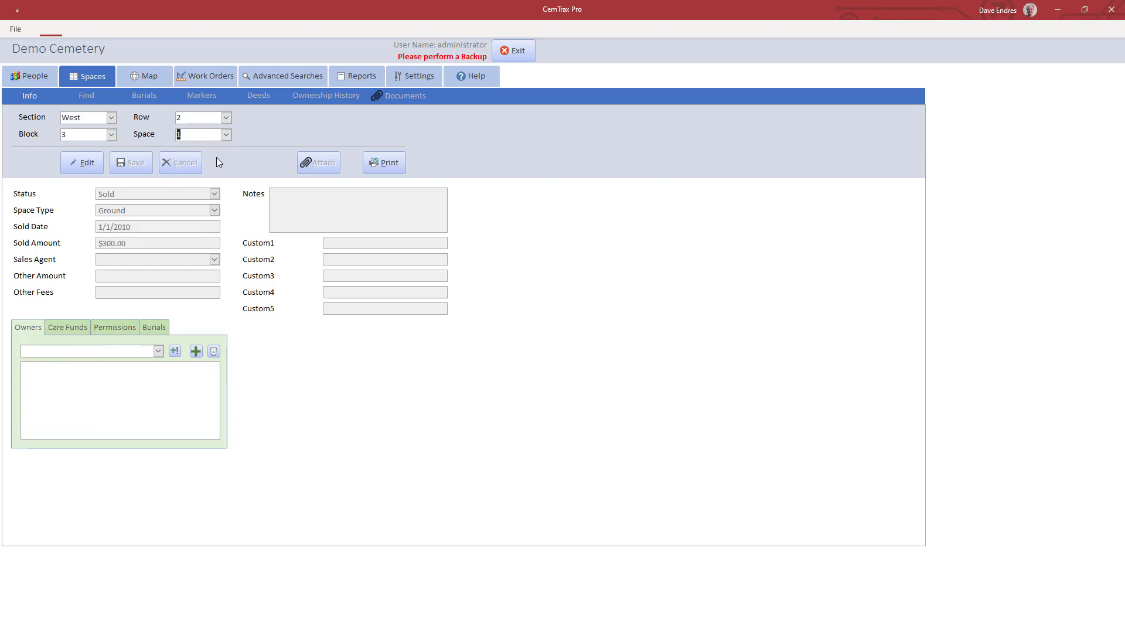
click(158, 350)
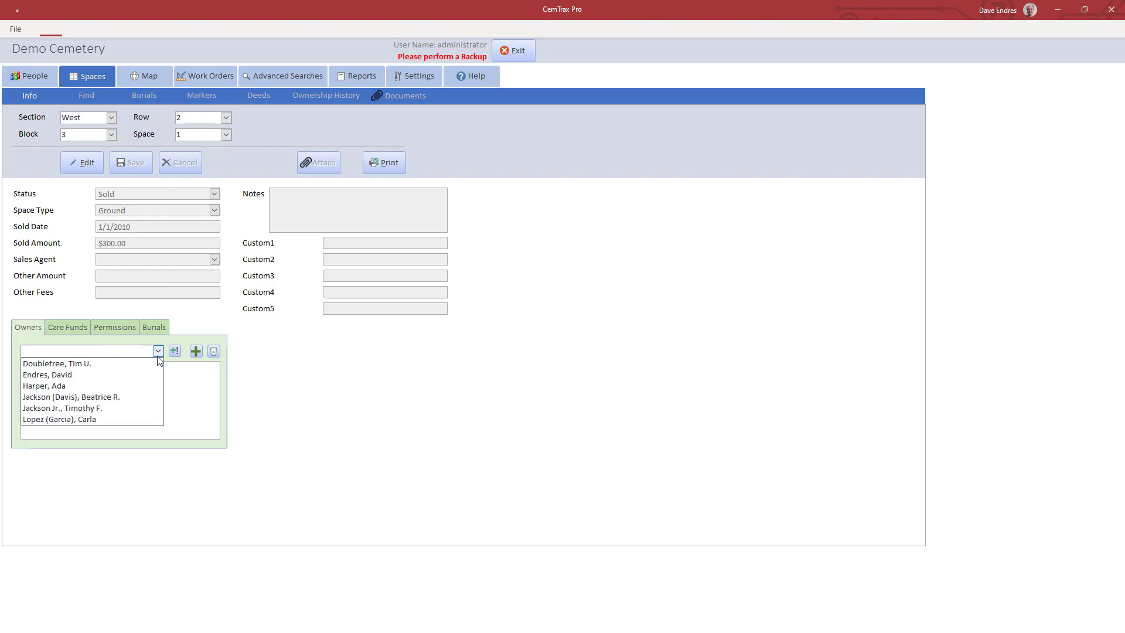
click(142, 409)
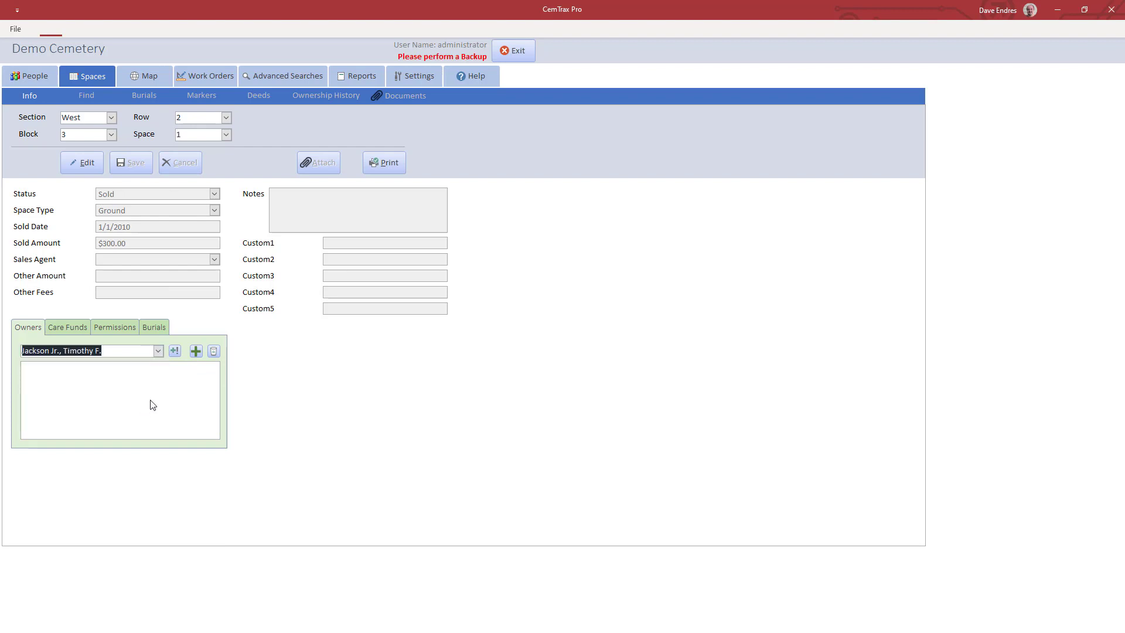
click(197, 352)
- Add a Perpetual Care fund with a cost of $100 to Space 1
click(77, 330)
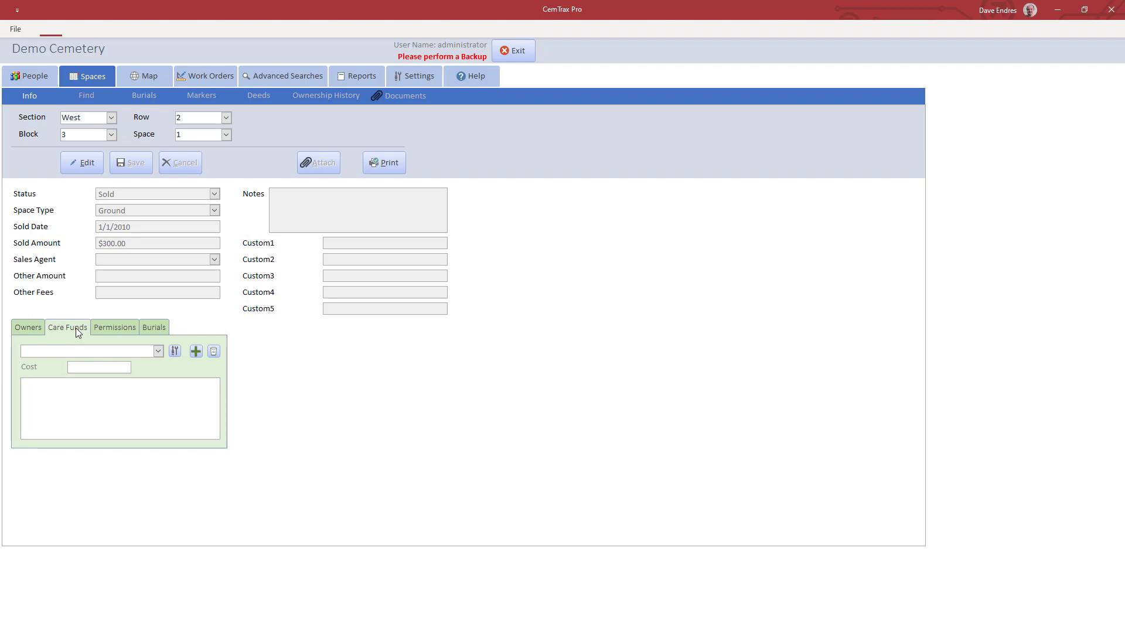
click(158, 351)
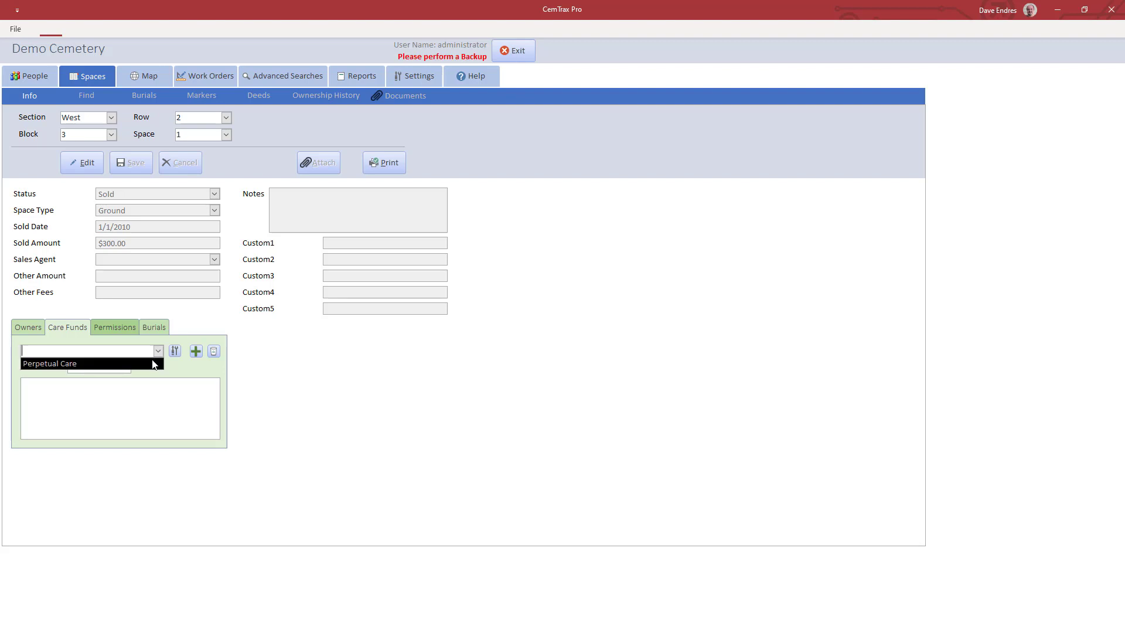
click(154, 364)
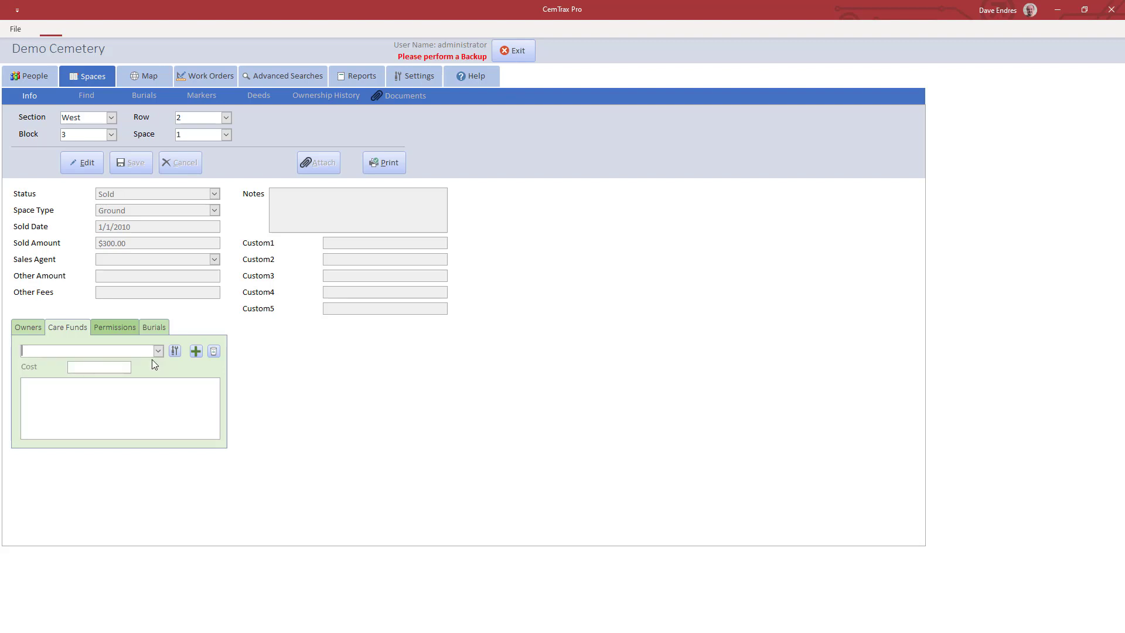
click(105, 367)
drag(106, 367, 155, 367)
text(100)
key(Tab)
click(196, 351)
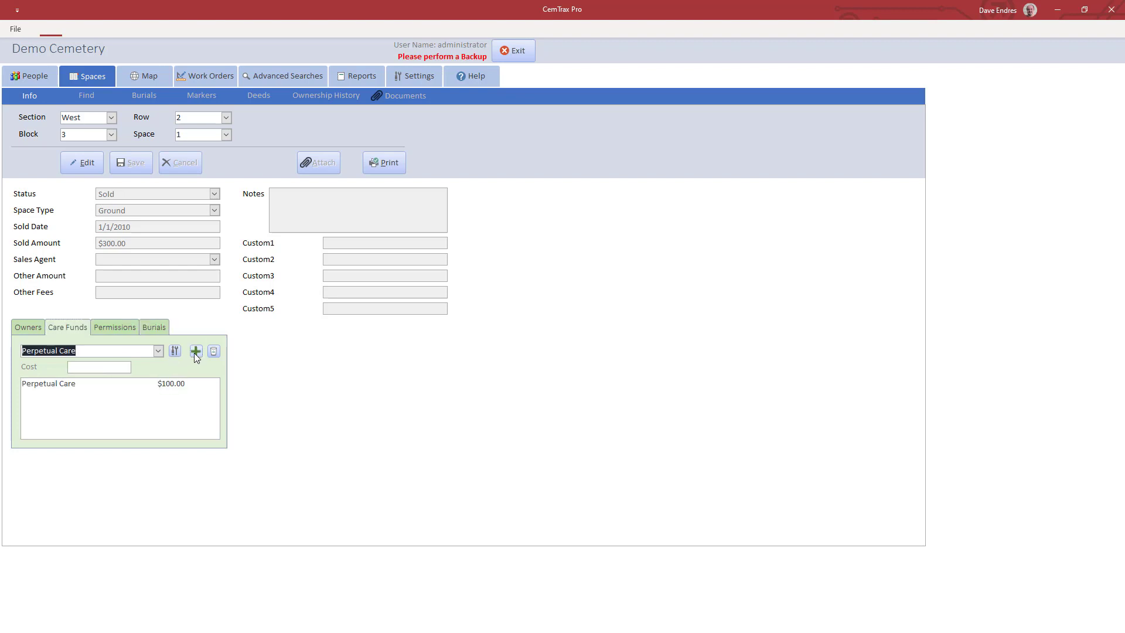
- Add the owner to Space 1's permissions, and check the space's burials and owners lists
click(120, 326)
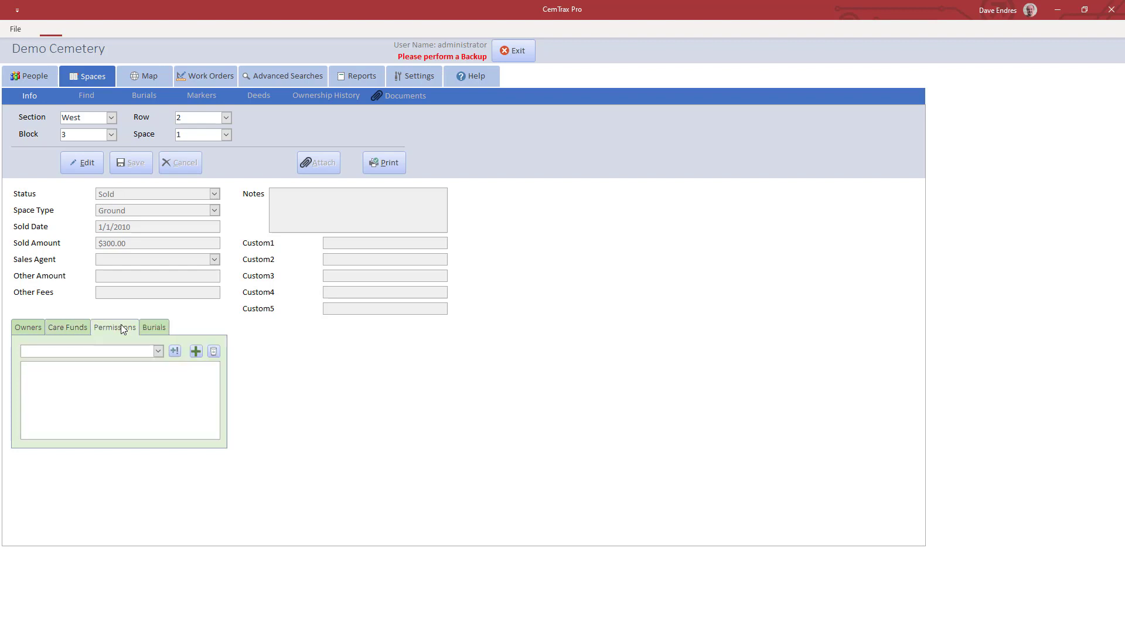
click(156, 352)
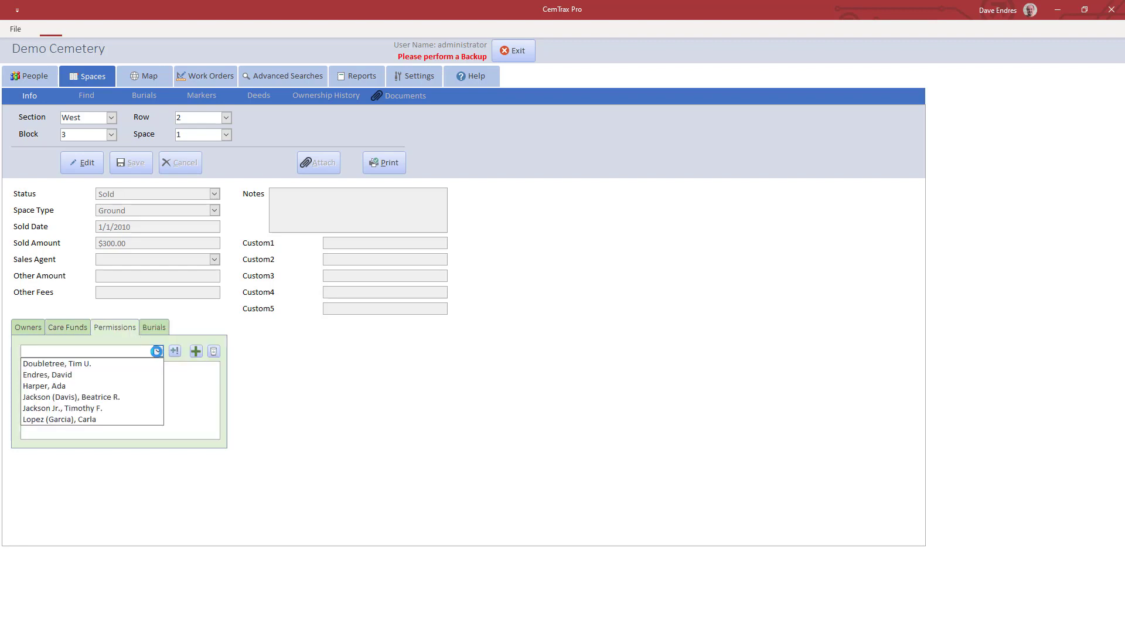
click(133, 408)
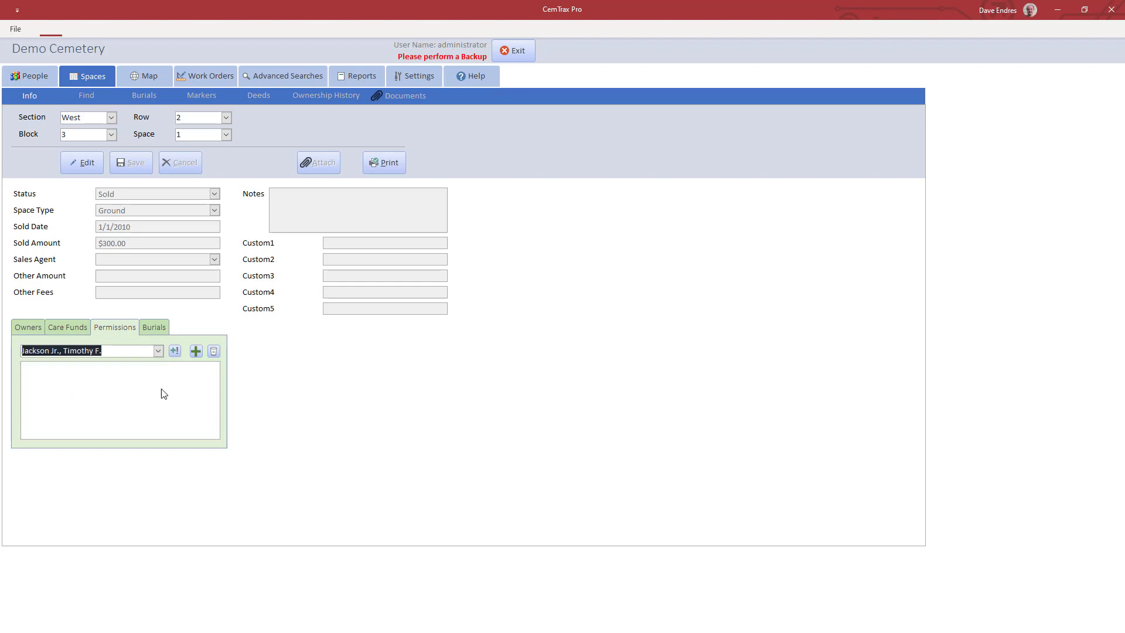
click(196, 351)
click(154, 328)
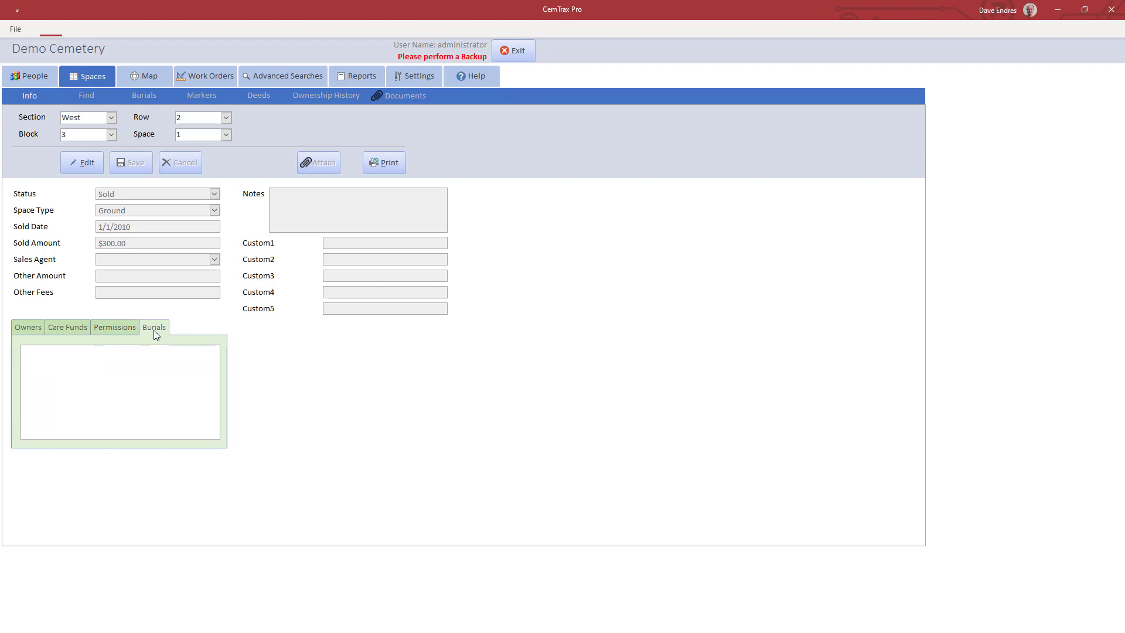
click(37, 326)
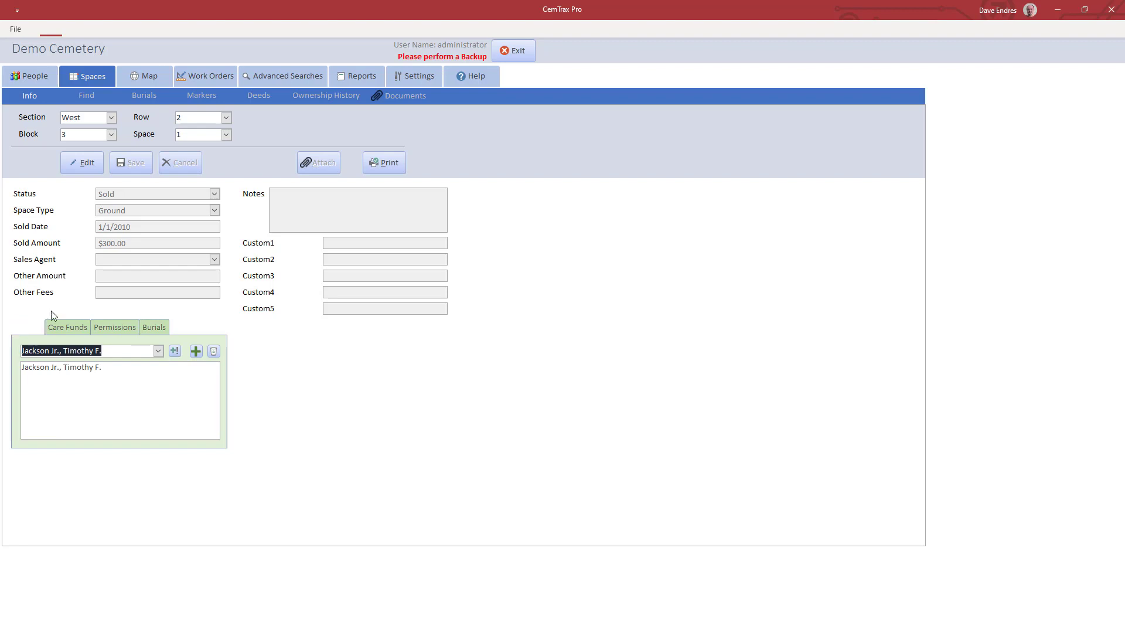
- Switch to Space 2 and add a Perpetual Care fund with a cost of $100
click(226, 135)
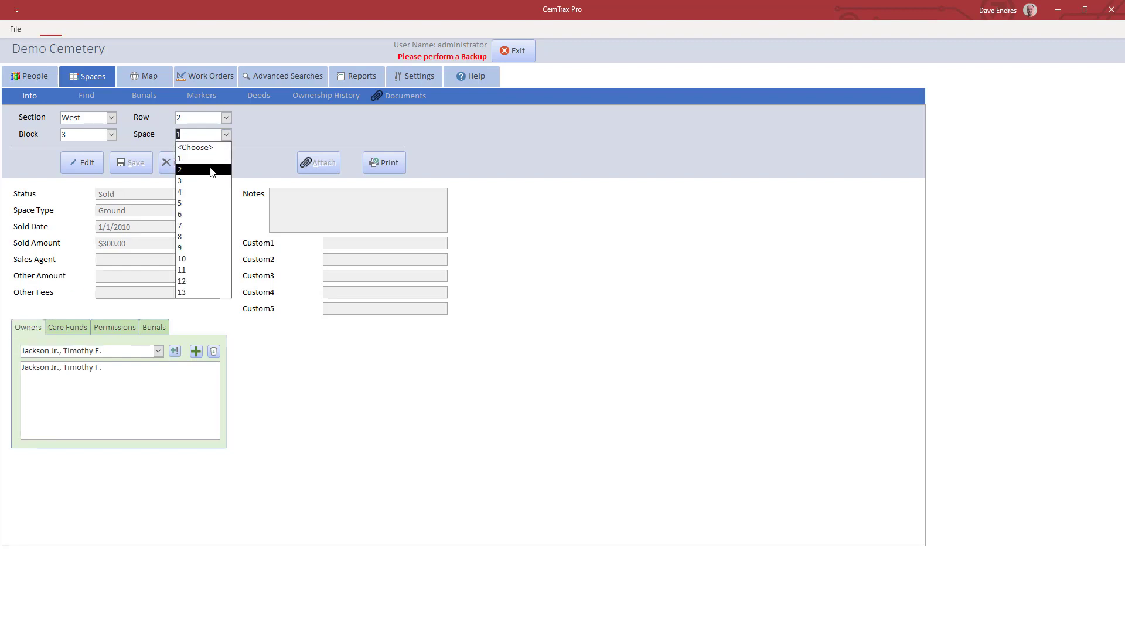
click(209, 170)
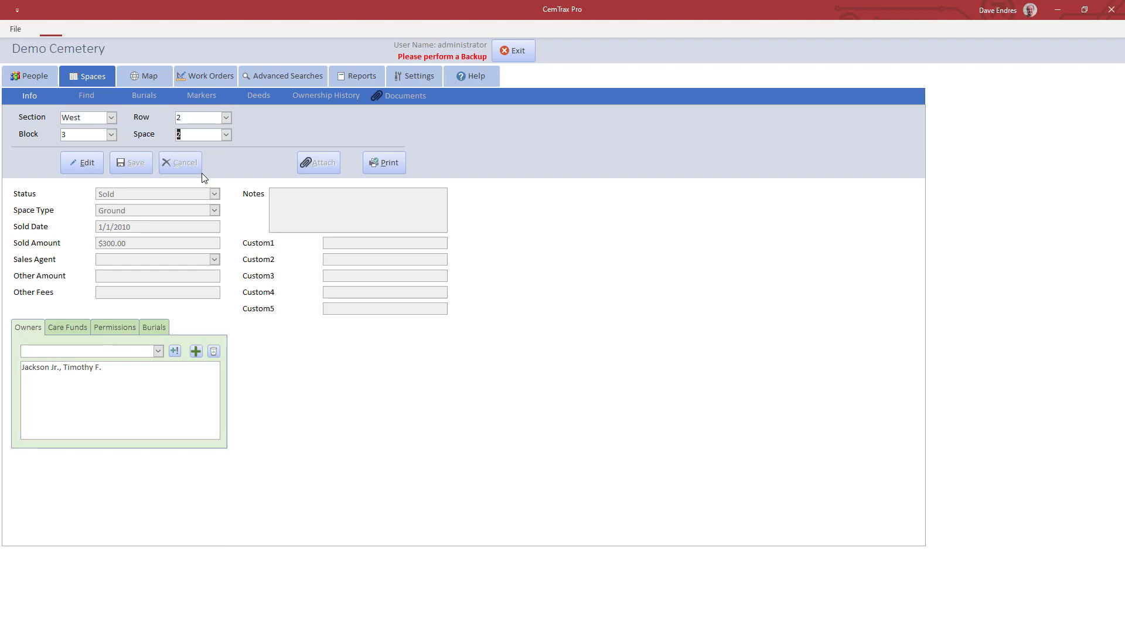
click(79, 330)
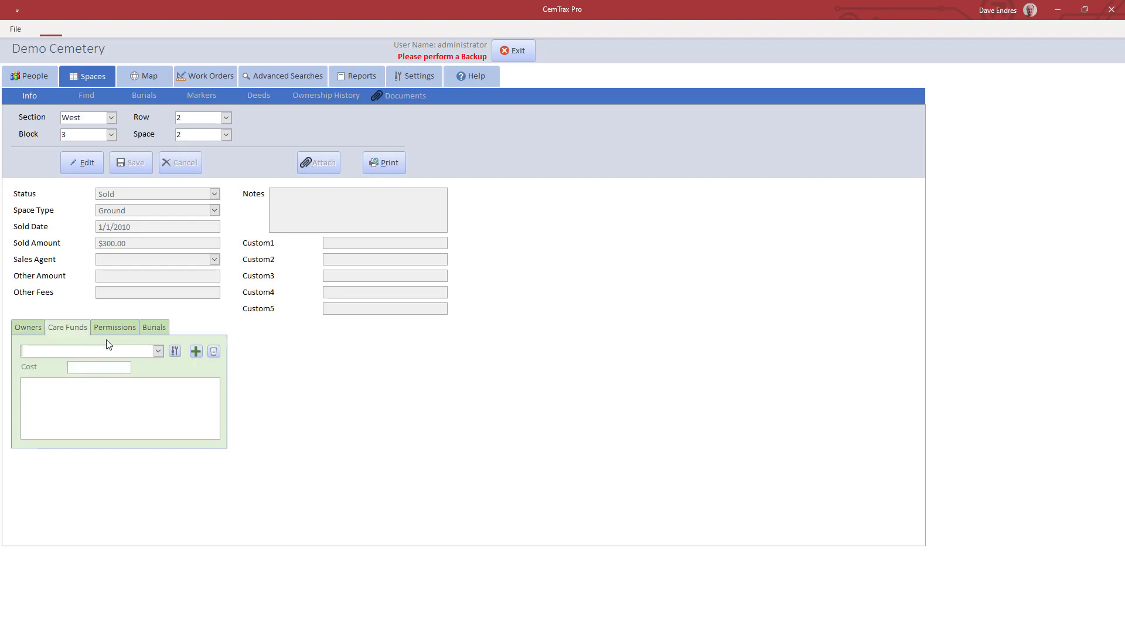
click(158, 352)
click(148, 362)
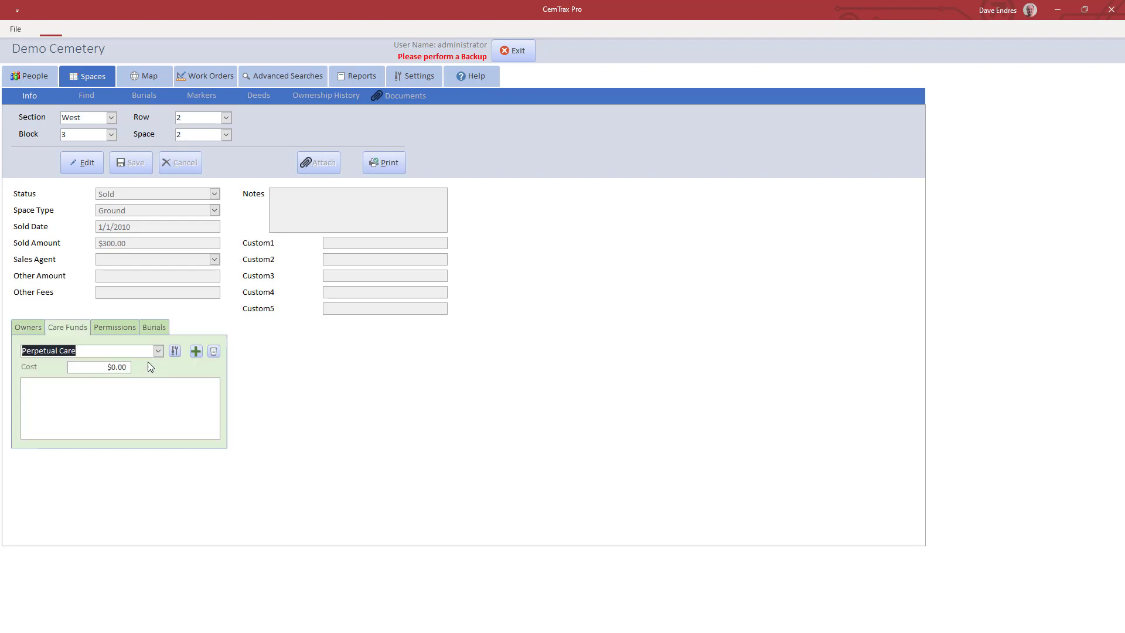
key(Tab)
text(100)
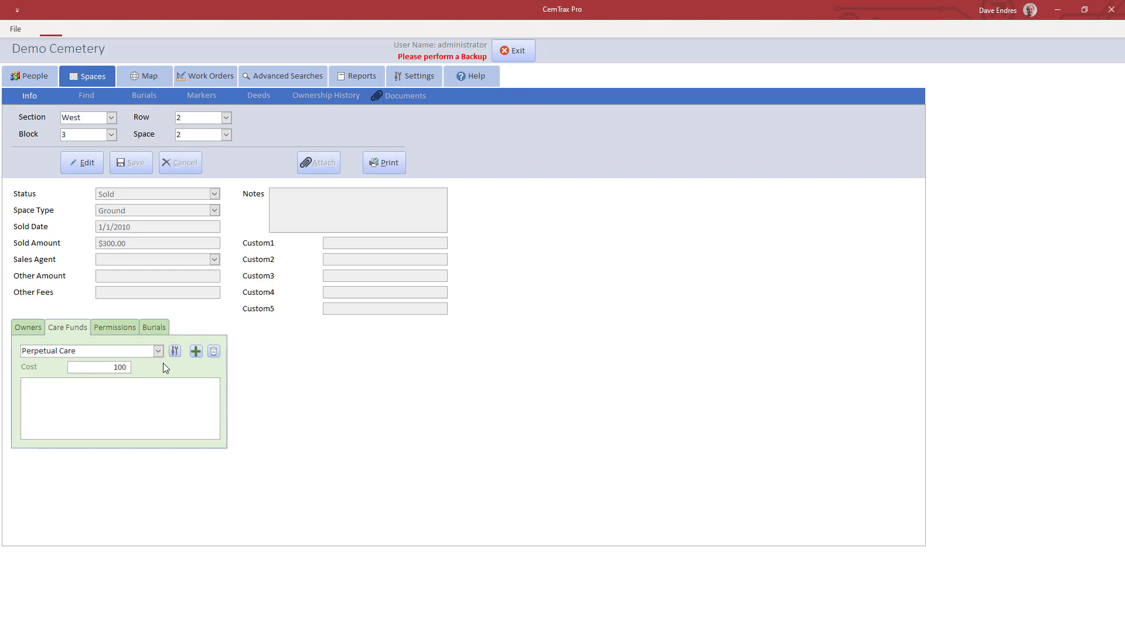
key(Tab)
click(197, 351)
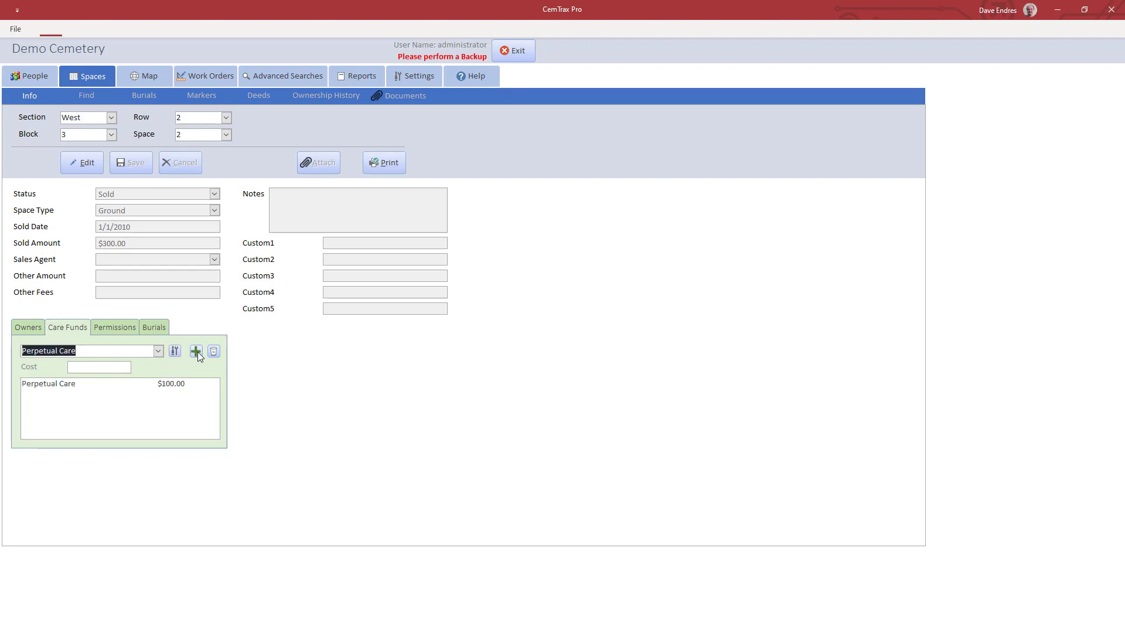
- Add the other person who shares the owner's last name to Space 2's permissions
click(132, 329)
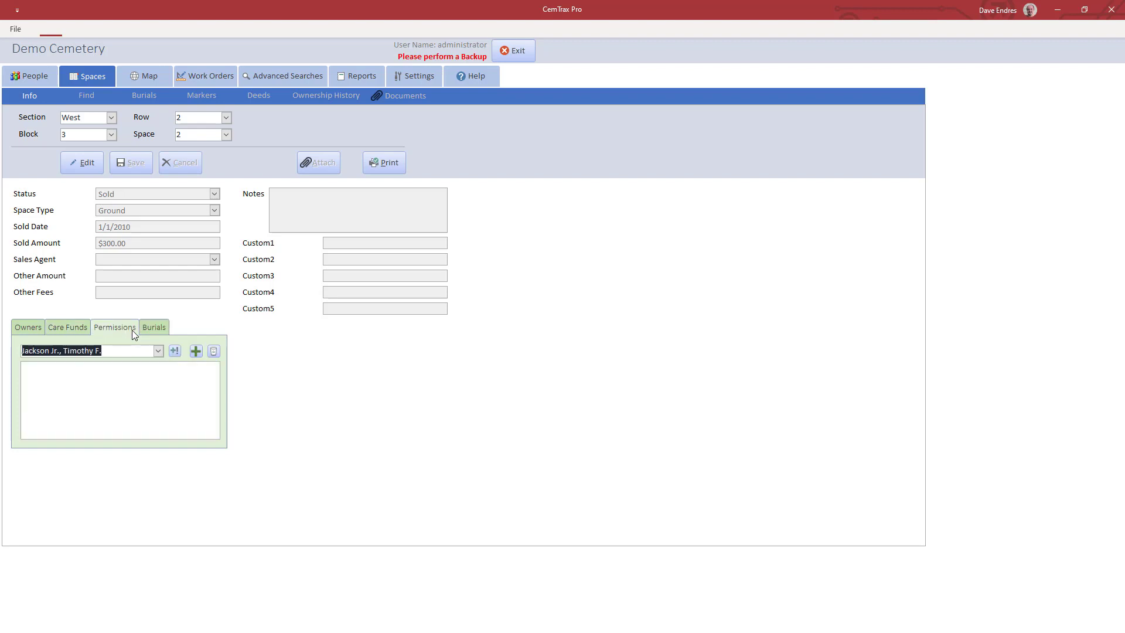
click(158, 352)
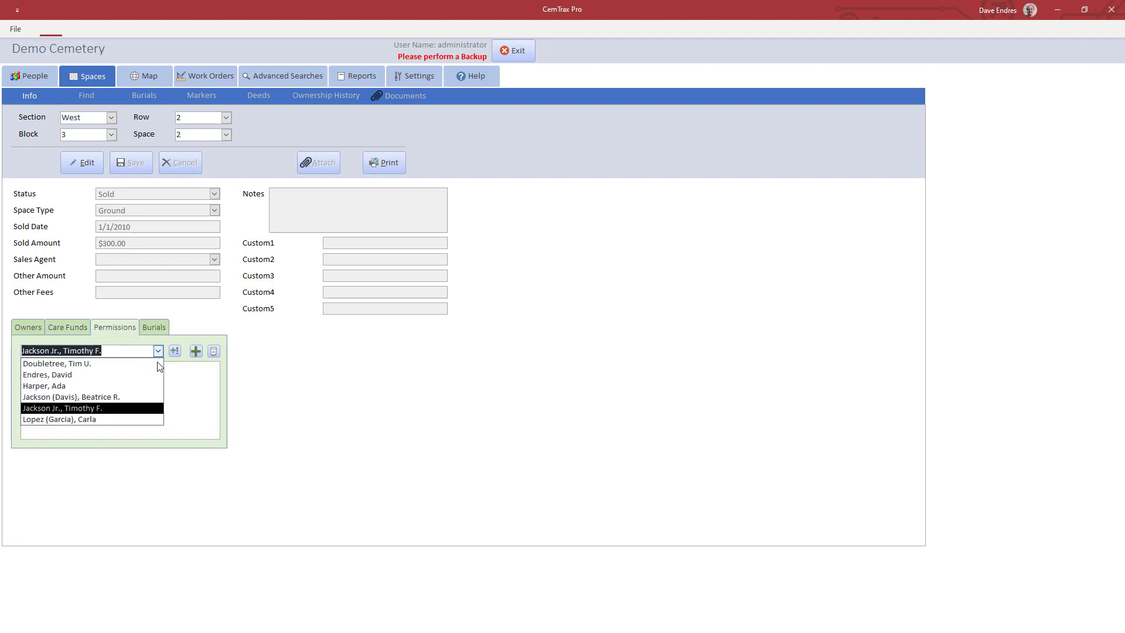
click(147, 401)
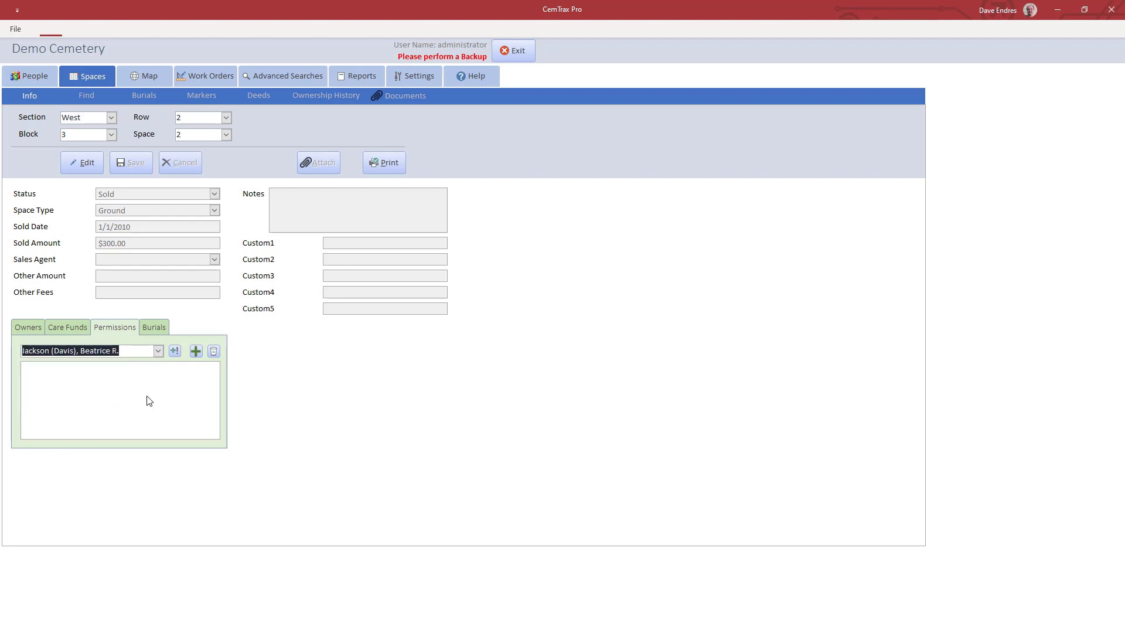
click(195, 350)
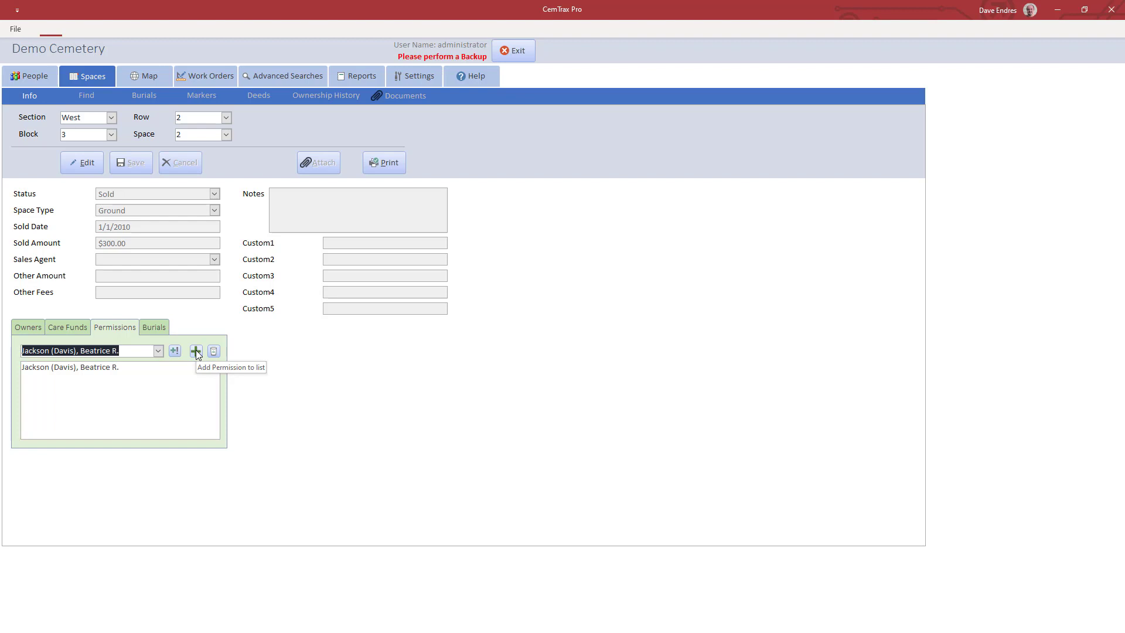
click(196, 352)
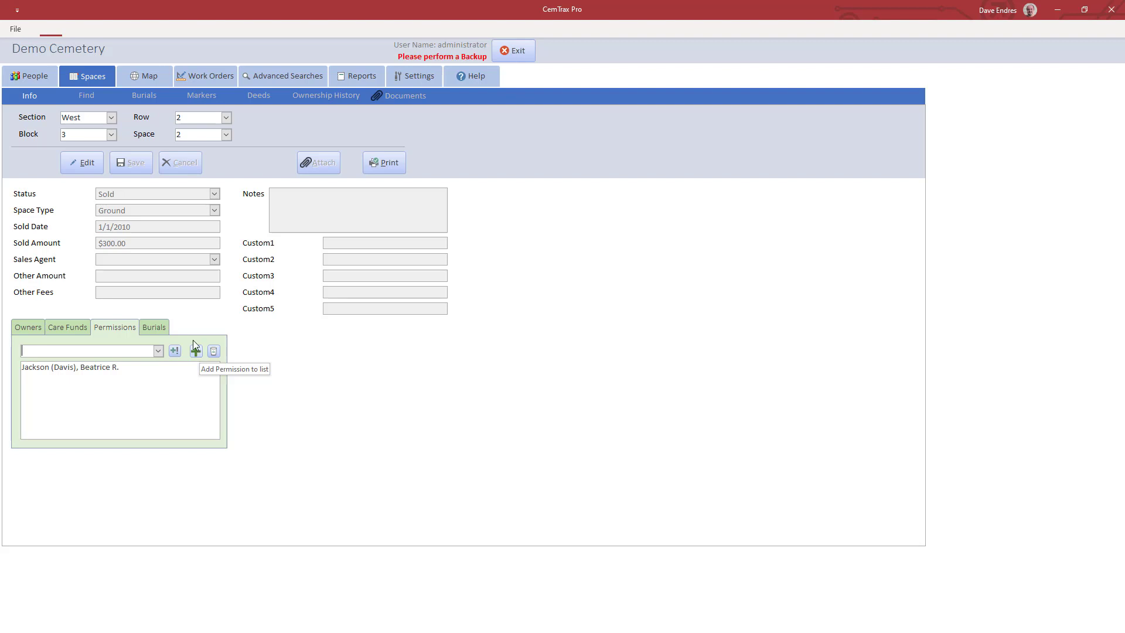
- Examine the list of owners among the people records and the advanced search of permissions for all spaces
click(35, 79)
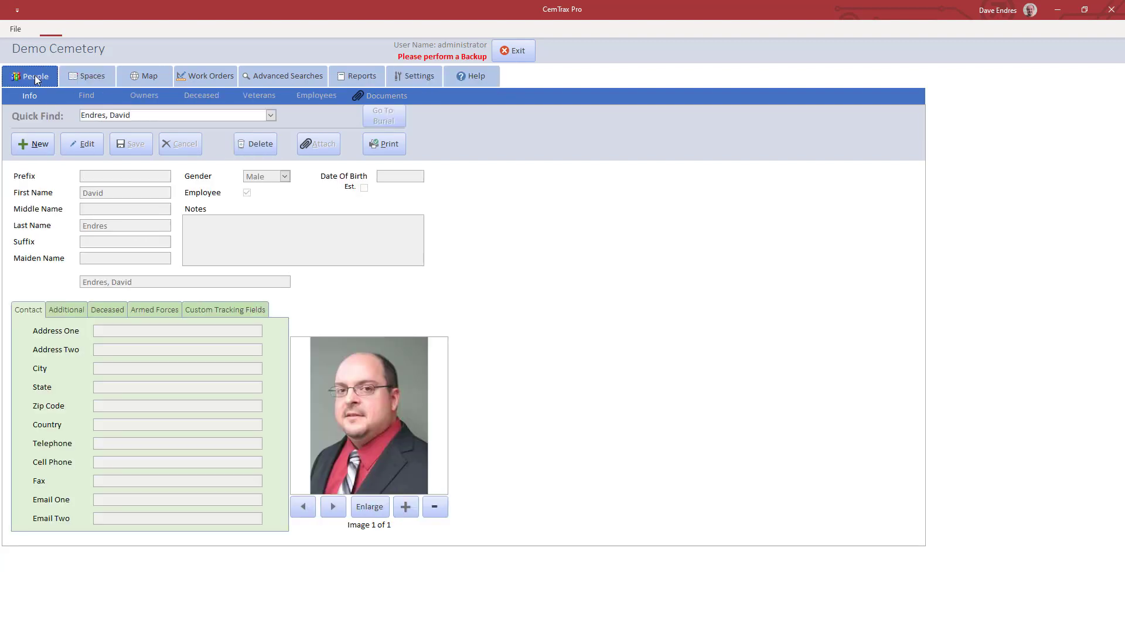
click(143, 96)
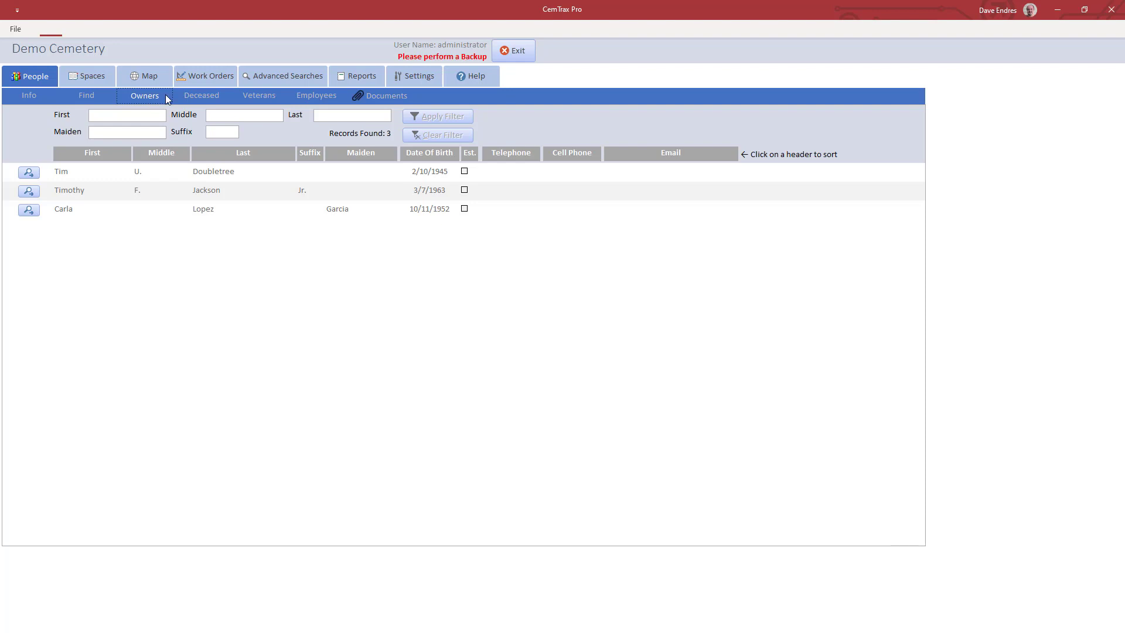
click(266, 77)
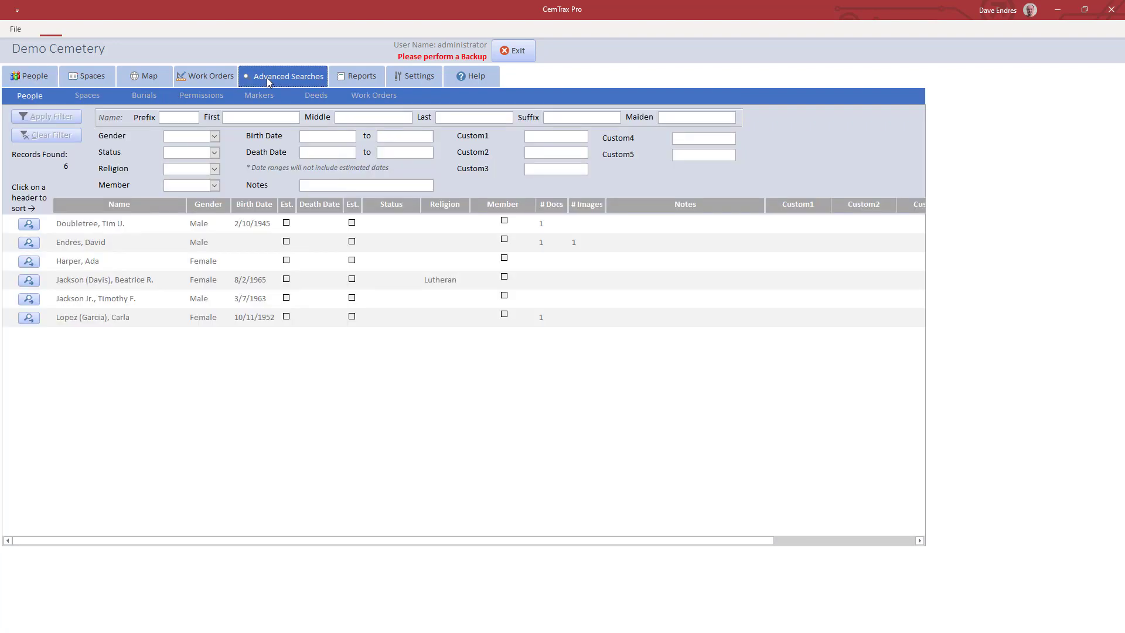
click(212, 96)
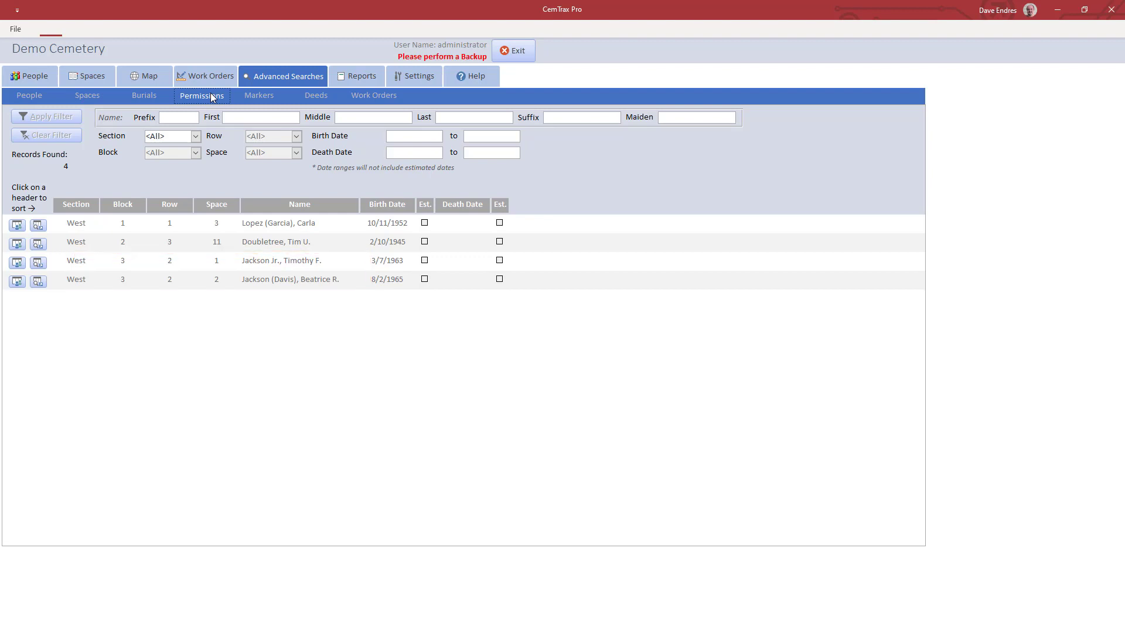
- Examine the map's summary information for Spaces 1 and 2 in West, Block 3, Row 2
click(162, 80)
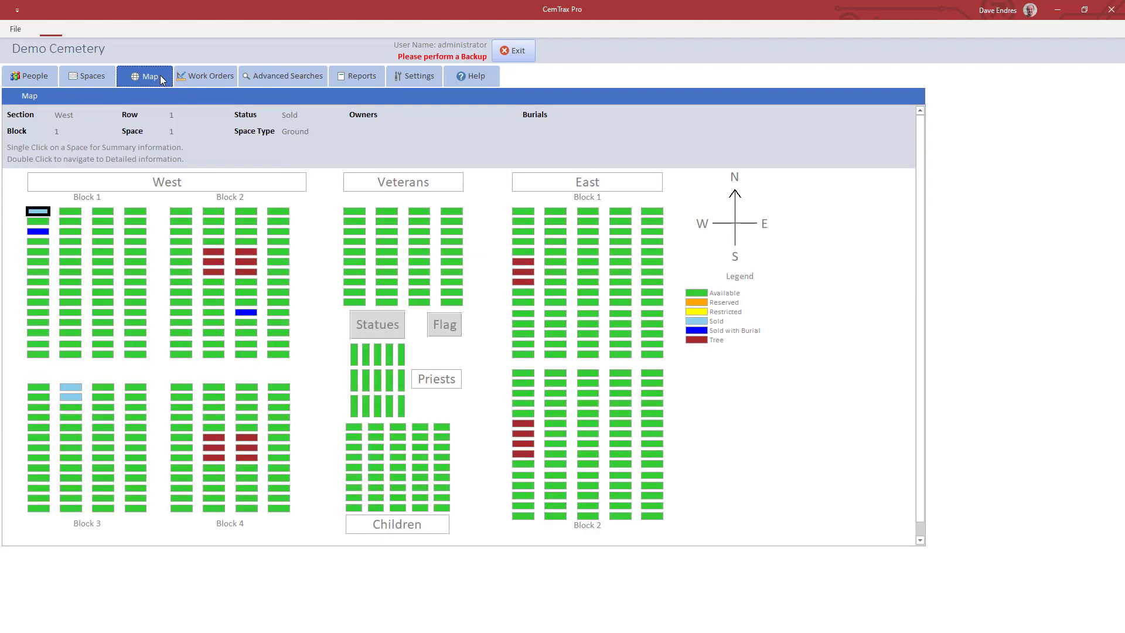
click(75, 386)
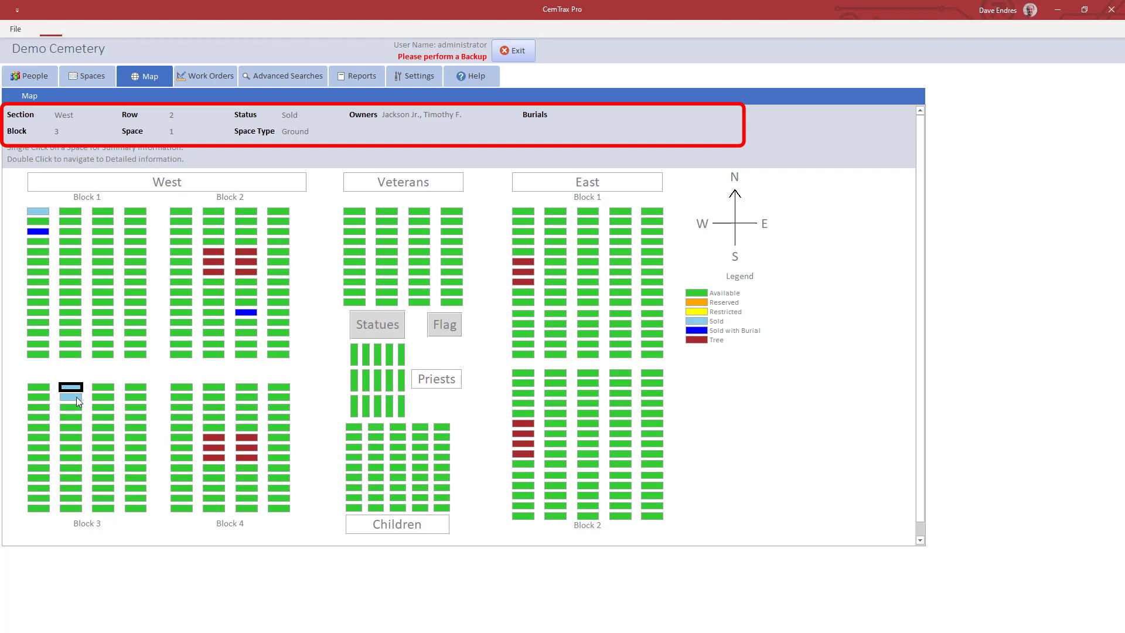
click(75, 398)
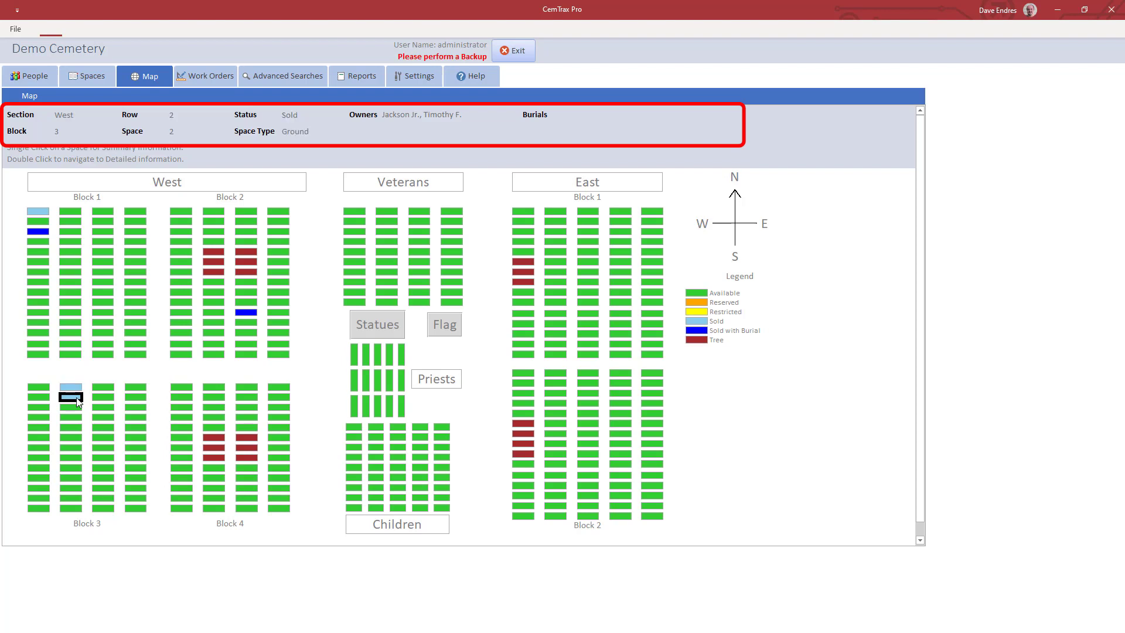